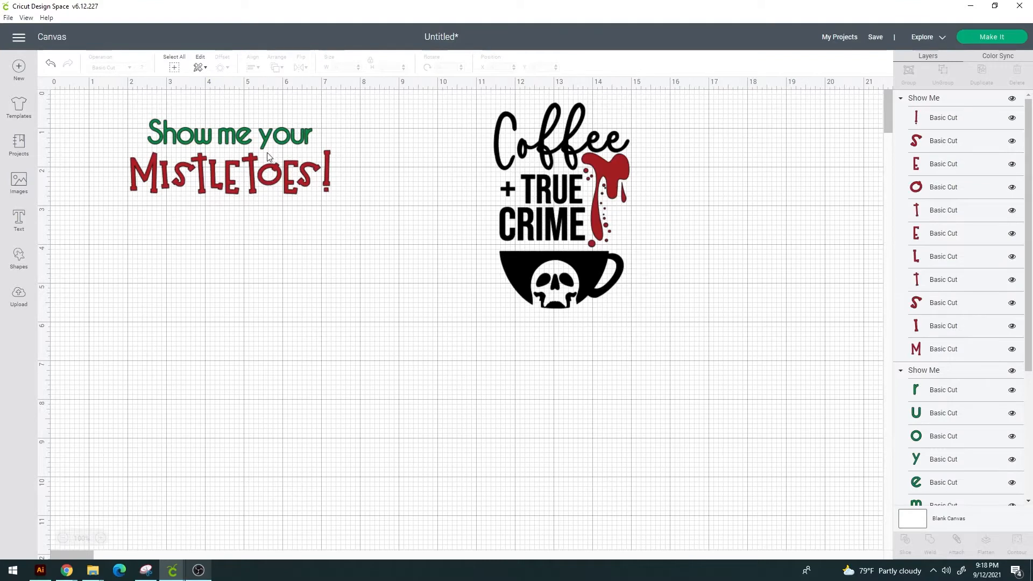
Select the whole 'Show me your MISTLETOES!' text design and ungroup it
left_click(269, 140)
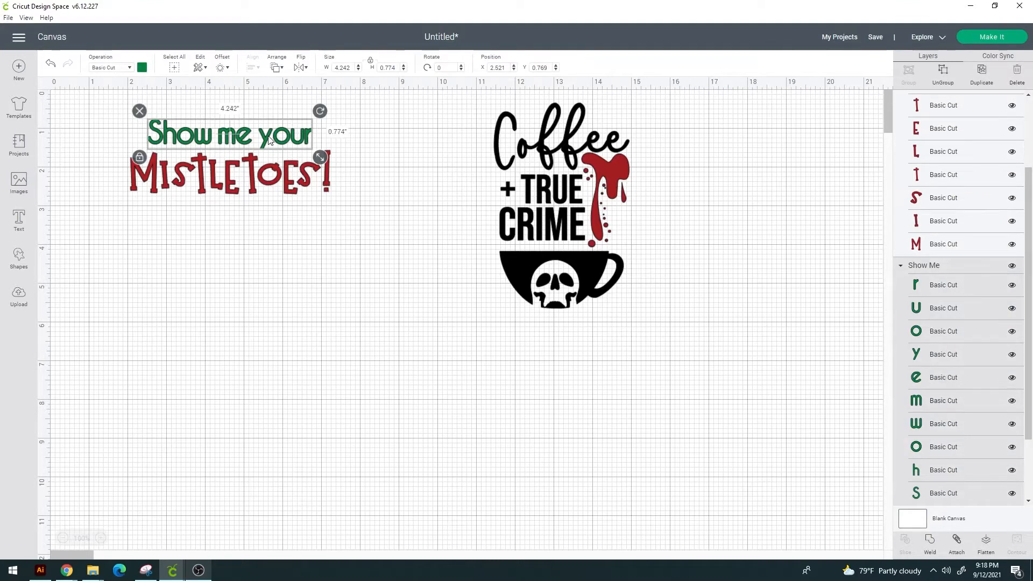
left_click_drag(367, 256, 24, 78)
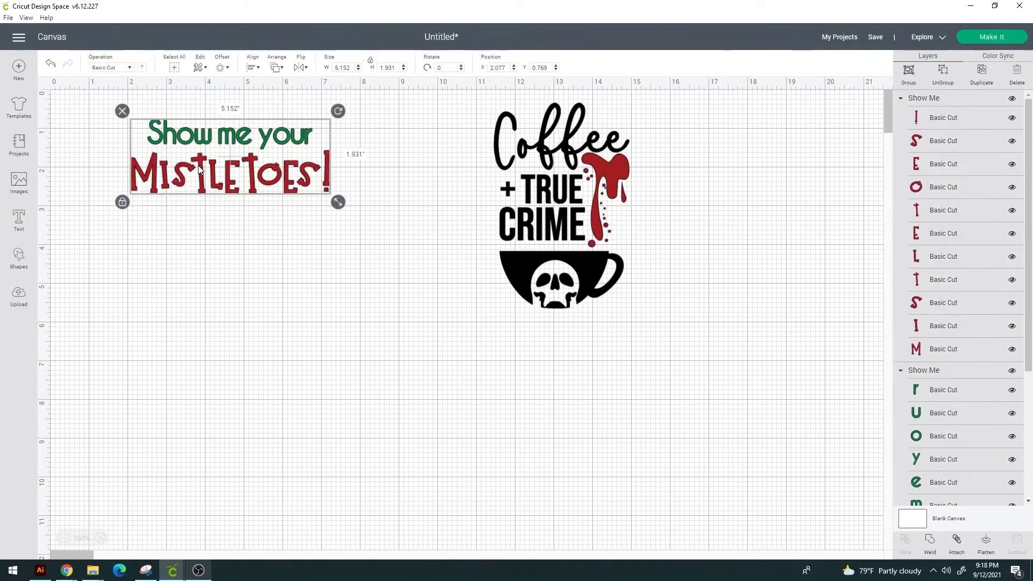
right_click(199, 170)
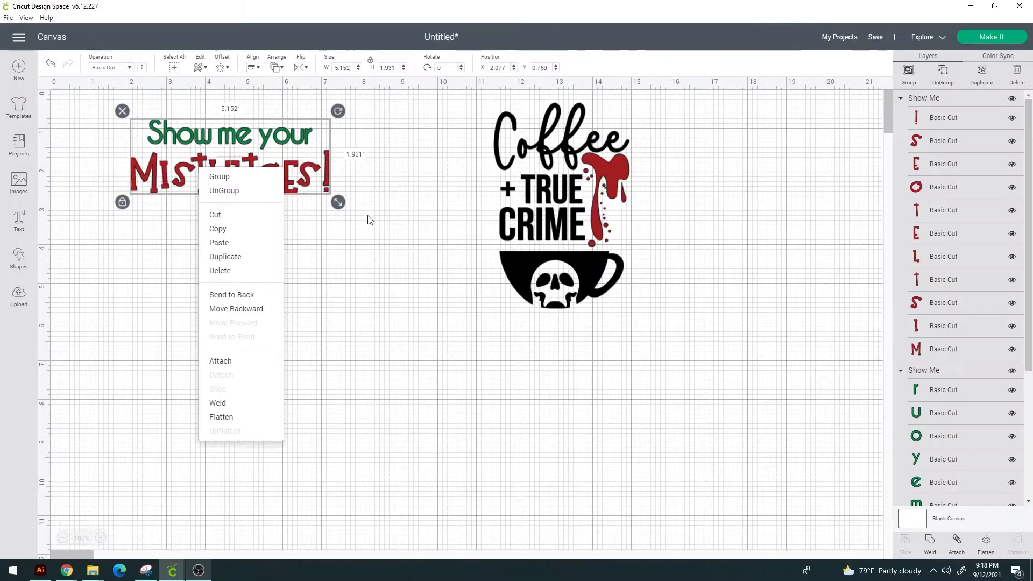
left_click(313, 210)
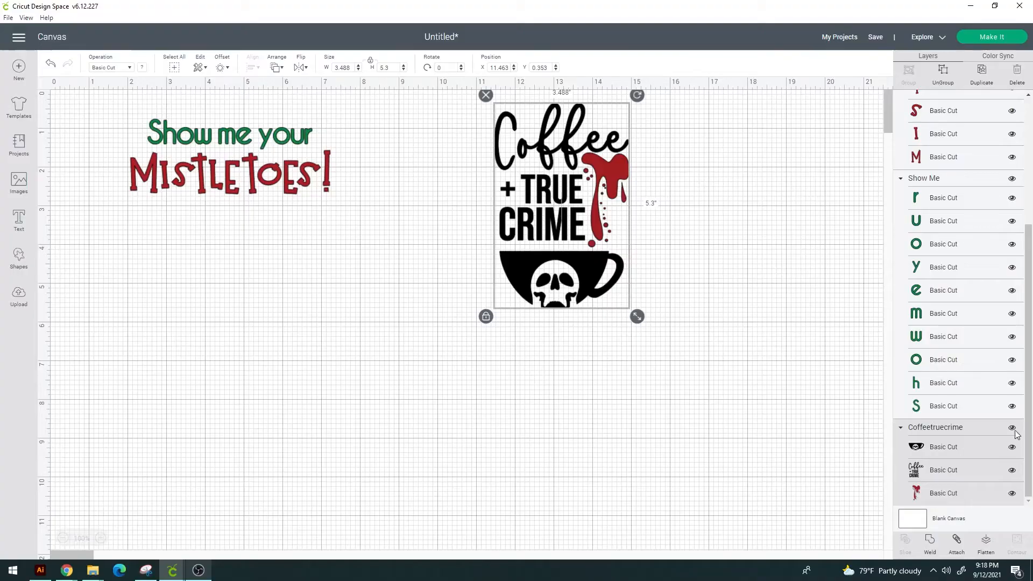
Hide the Coffee + True Crime design and preview the text on the cut mats before cancelling
left_click(1011, 428)
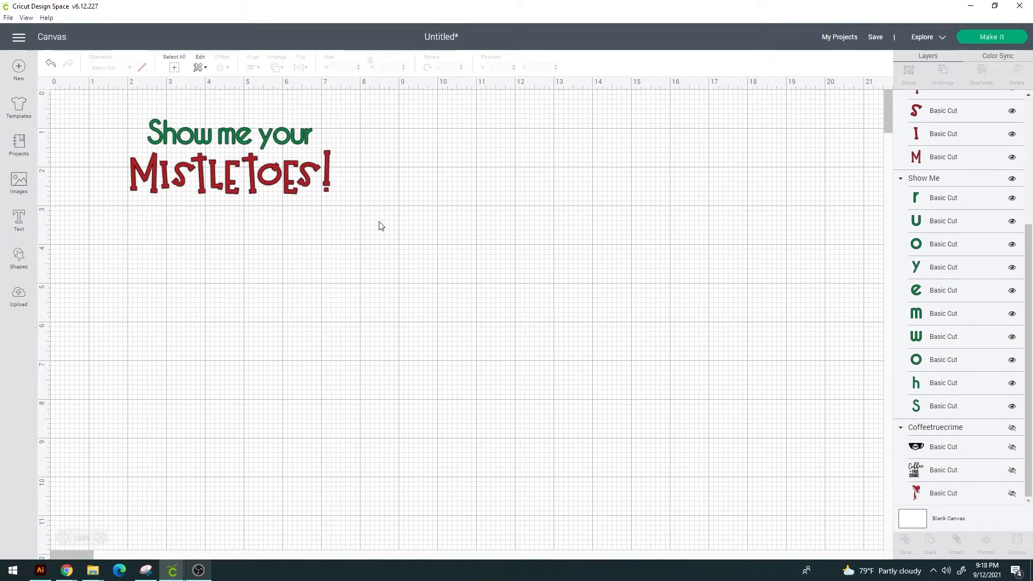
left_click_drag(414, 226, 163, 177)
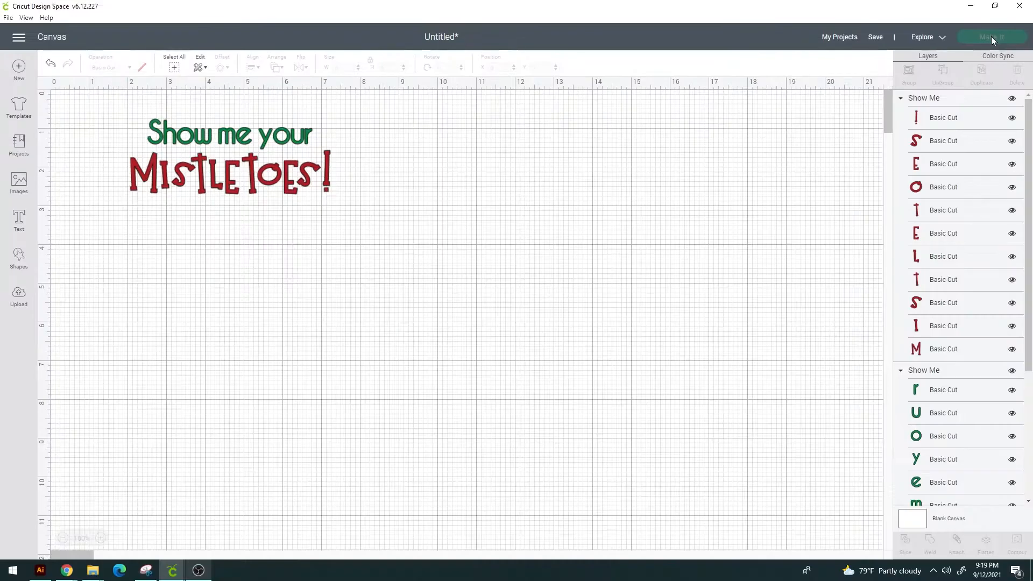
left_click(978, 55)
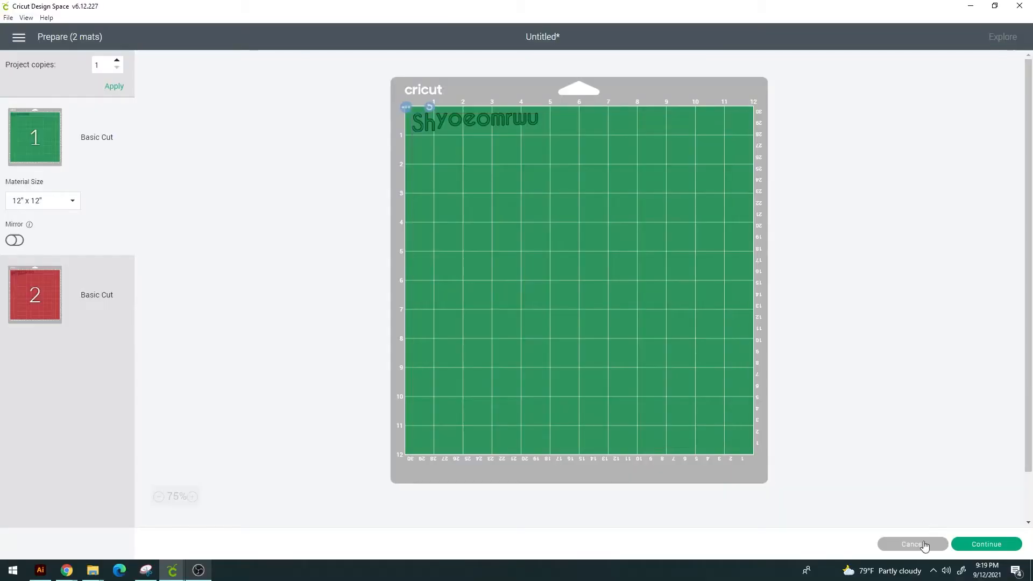
left_click(917, 546)
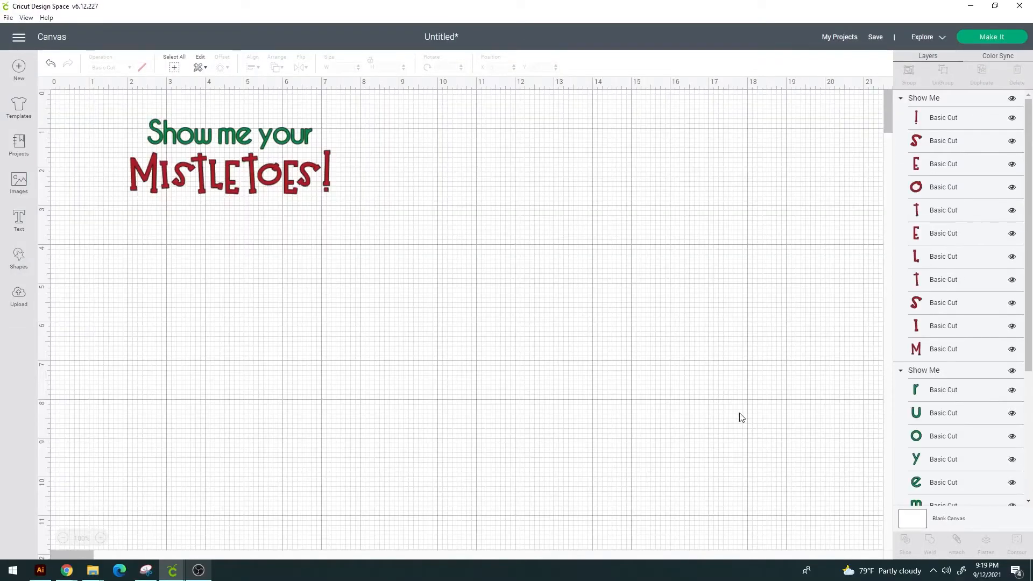
Attach the letters of each text line, 'Show me your' and 'MISTLETOES!', as separate attached sets
left_click(999, 43)
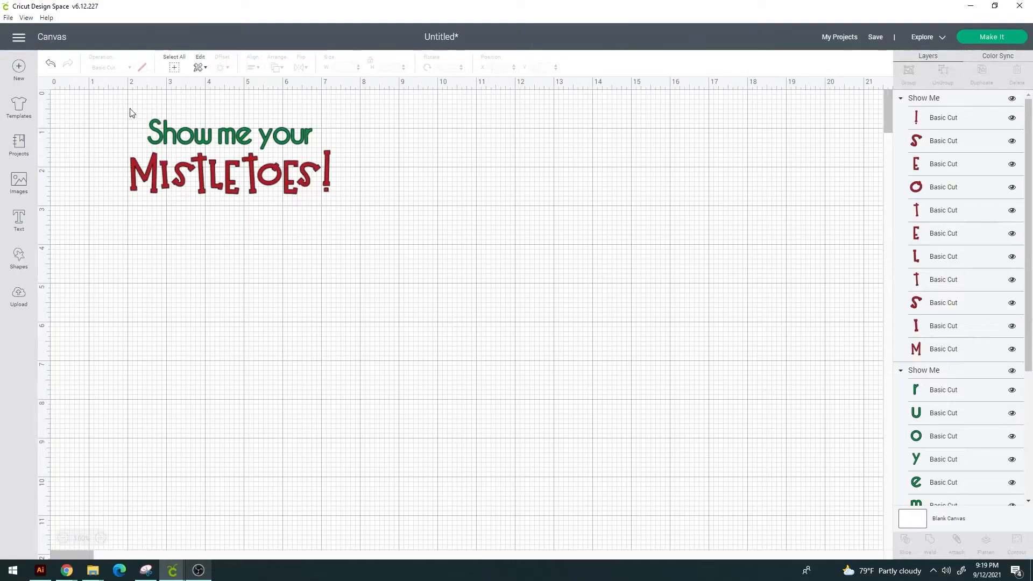
left_click_drag(130, 113, 345, 145)
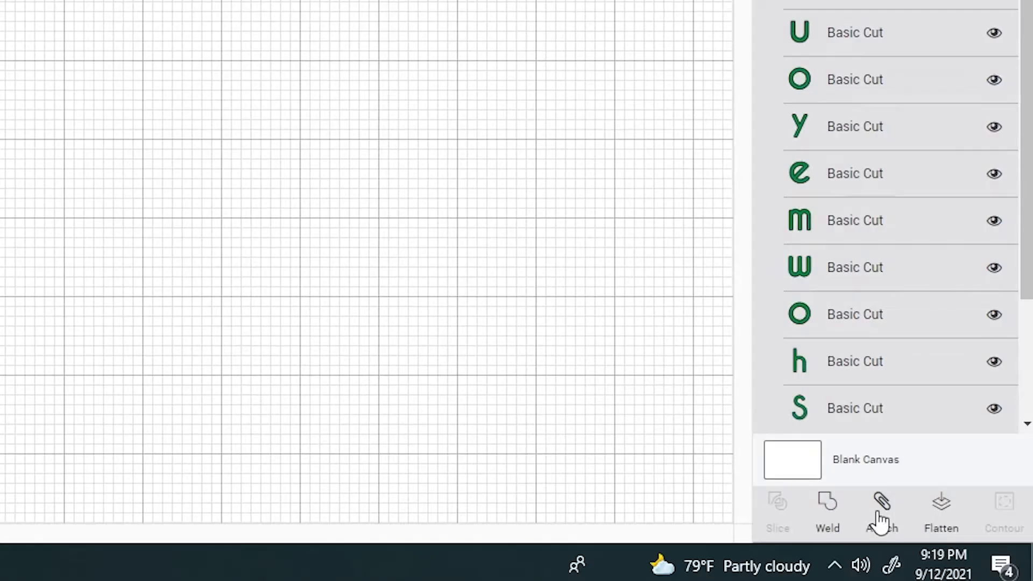
left_click(878, 513)
left_click_drag(438, 247, 141, 162)
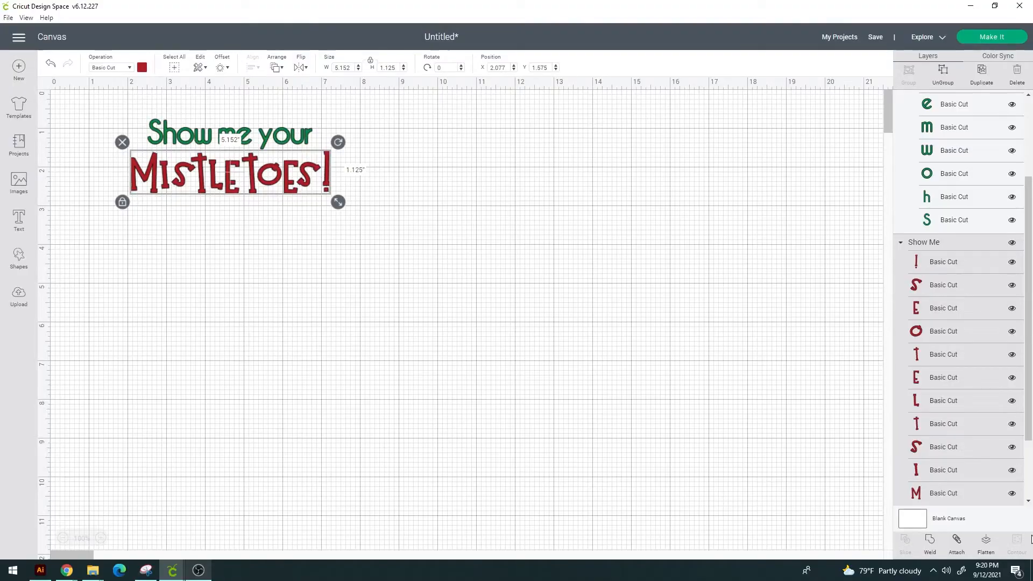
left_click(957, 541)
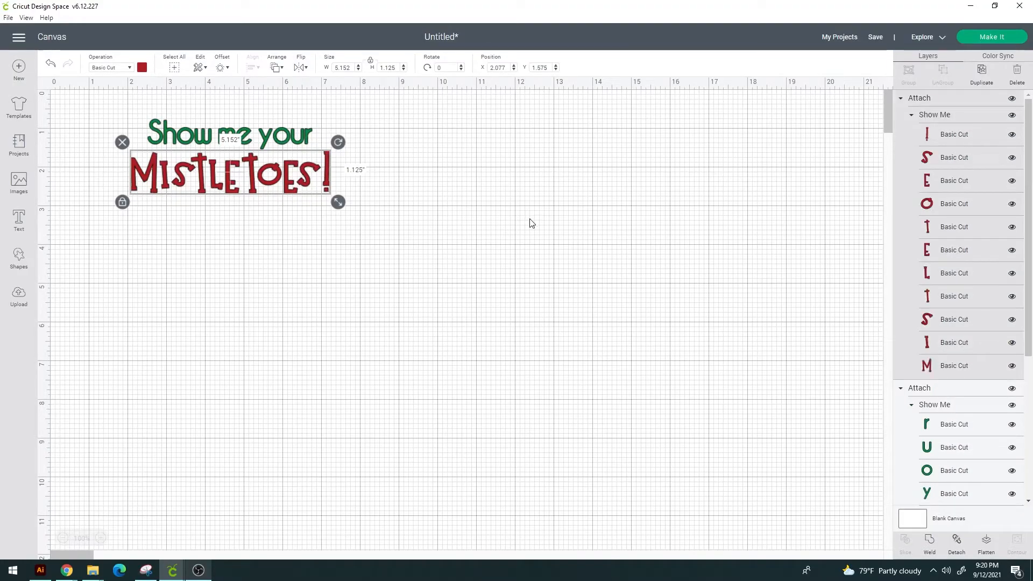
left_click(528, 223)
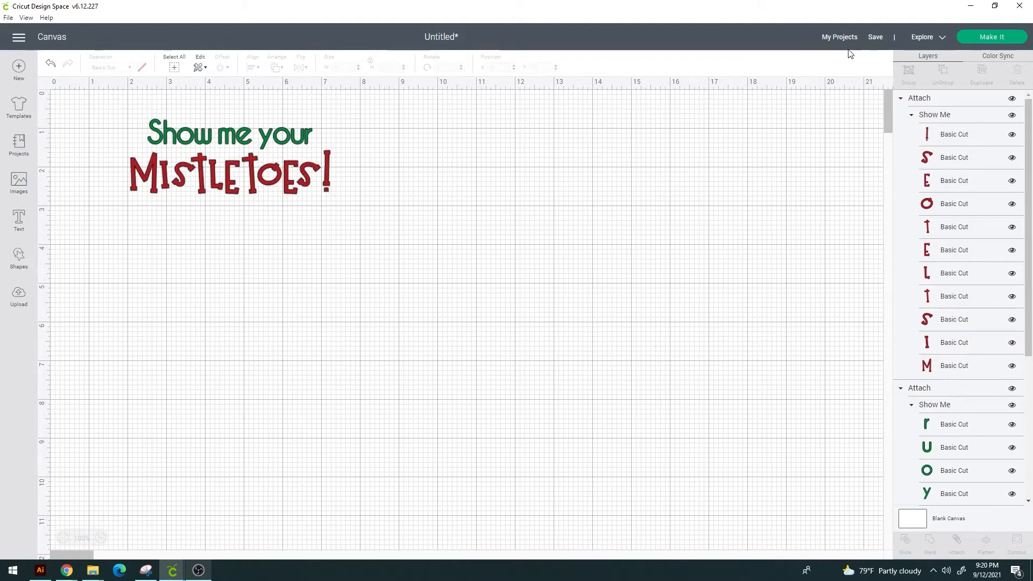
Preview the attached lines on the two cut mats, then cancel back to the canvas
left_click(999, 38)
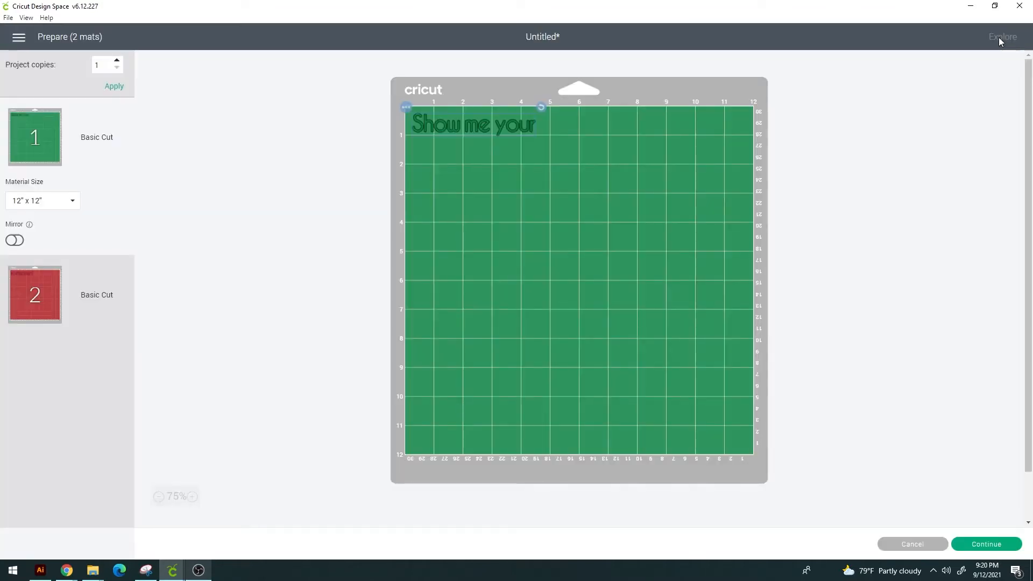
mouse_move(495, 123)
left_mouse_down()
mouse_move(528, 160)
mouse_move(488, 122)
left_mouse_up()
left_click(53, 307)
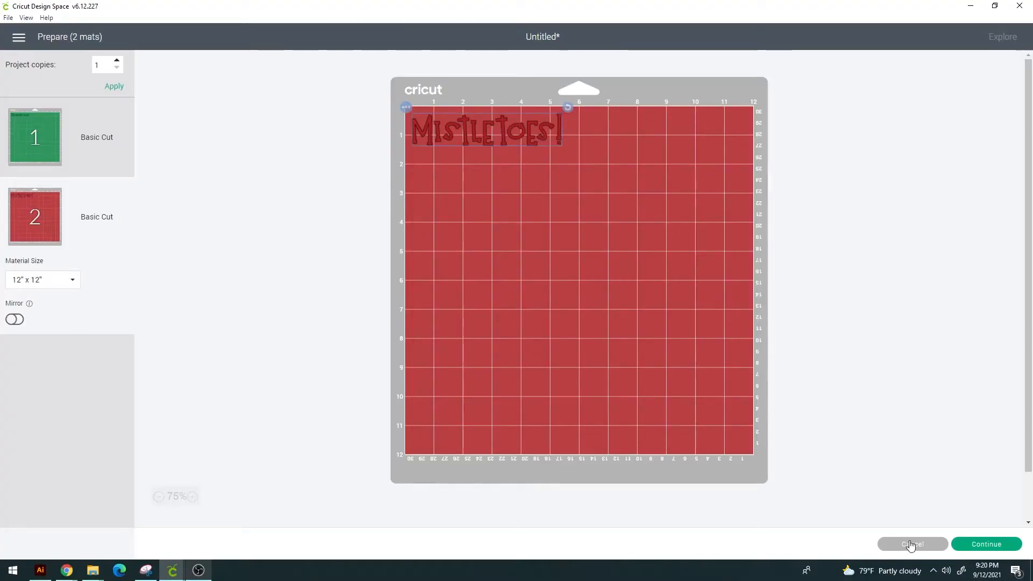
left_click(911, 544)
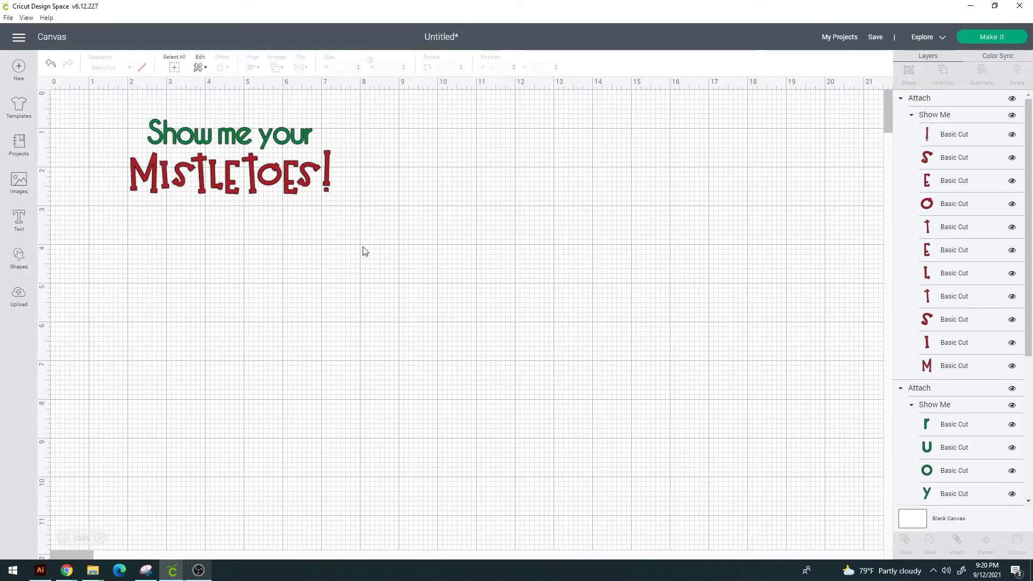
Change the 'Show me your' line's color to yellow
left_click(315, 183)
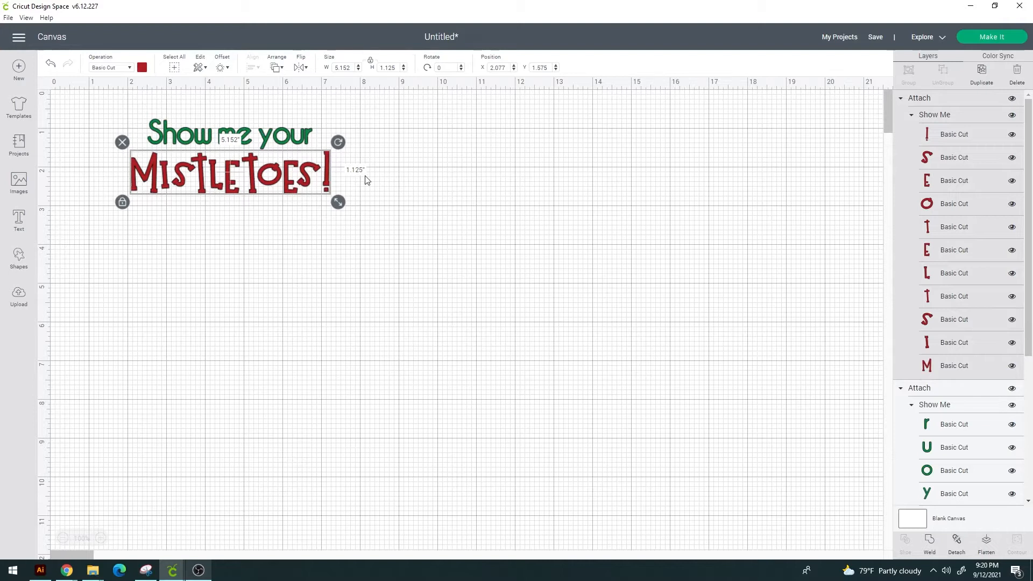
left_click(817, 122)
left_click(1018, 35)
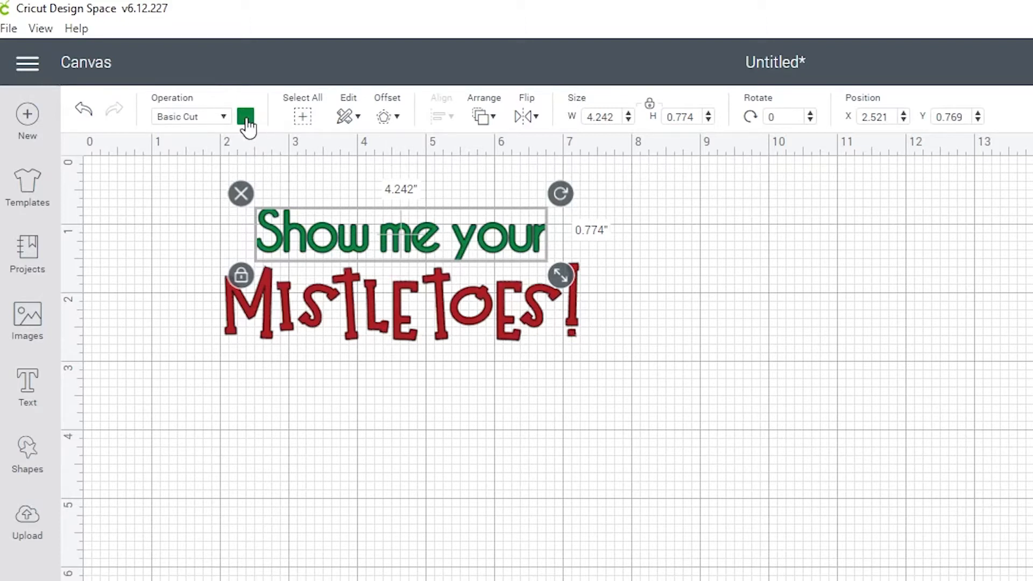
left_click(245, 118)
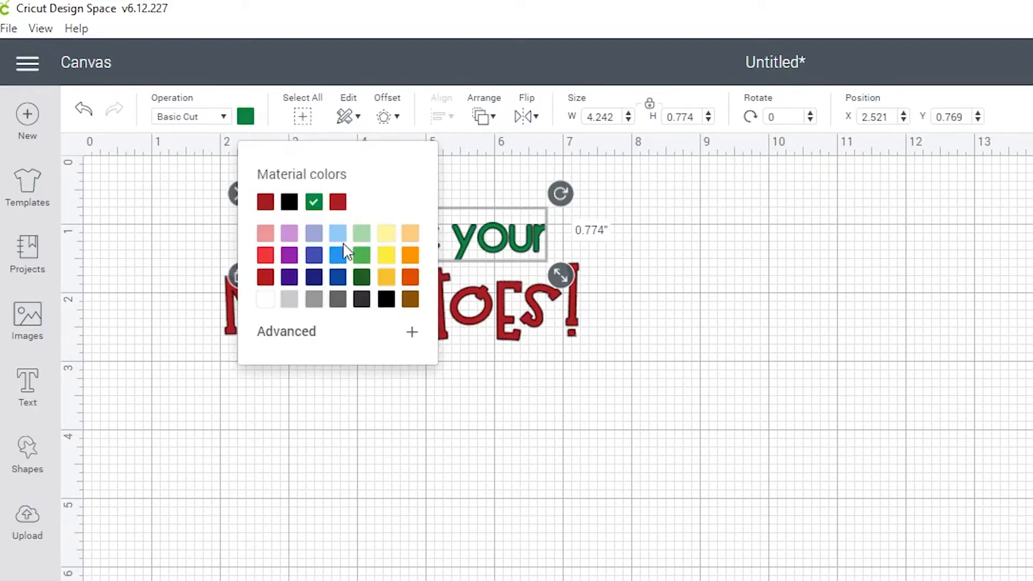
left_click(386, 262)
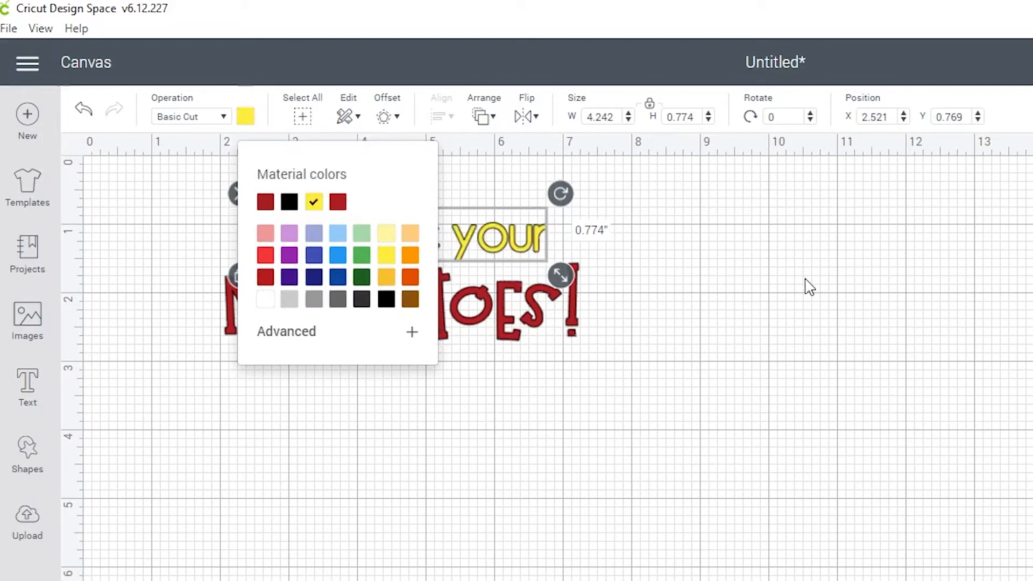
left_click(807, 286)
Change the 'MISTLETOES!' line's color to light purple
left_click(534, 317)
left_click(244, 118)
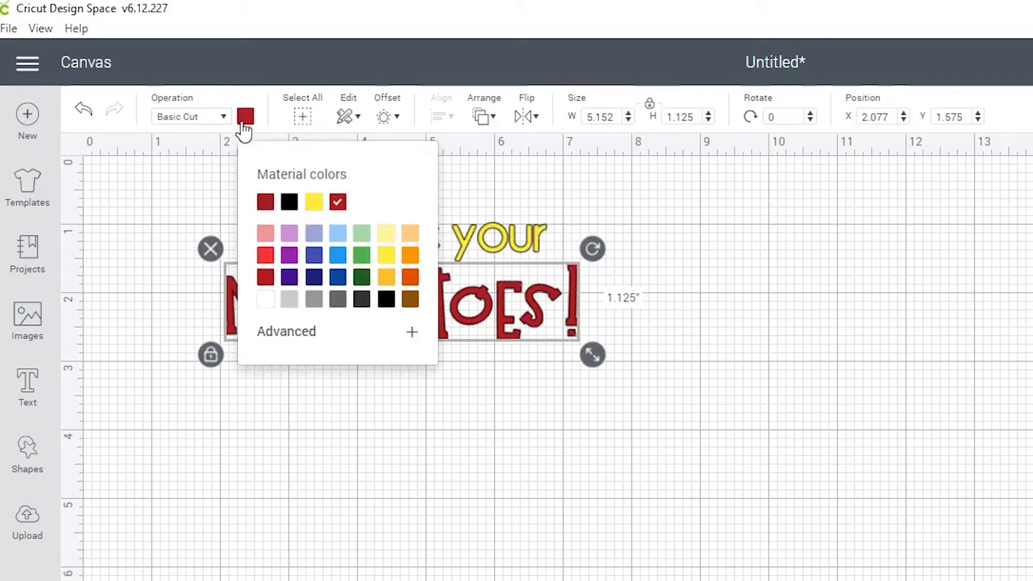
left_click(285, 258)
left_click(739, 341)
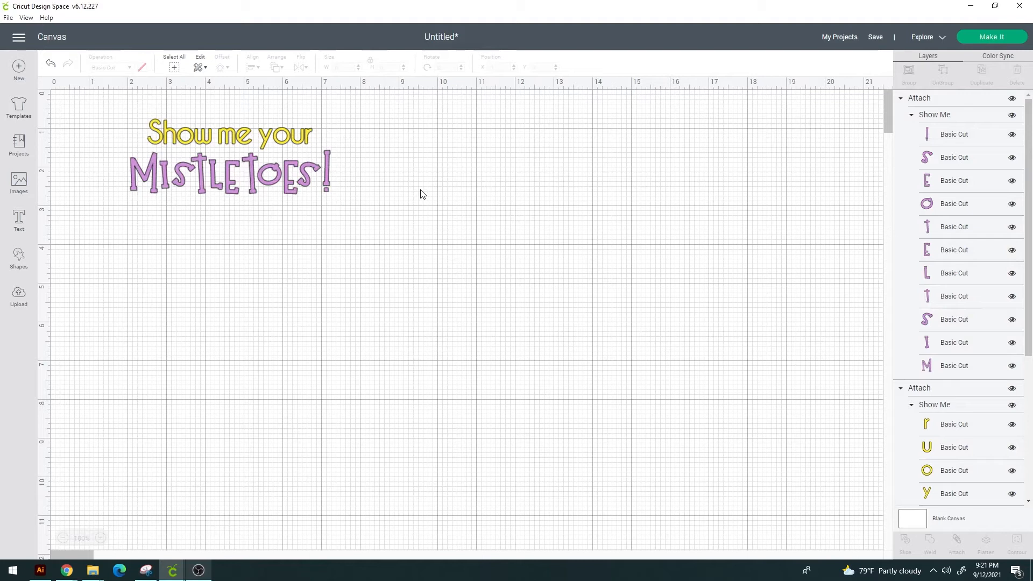
Select the whole design and preview the recolored lines on the cut mats, then cancel
left_click_drag(473, 255, 119, 117)
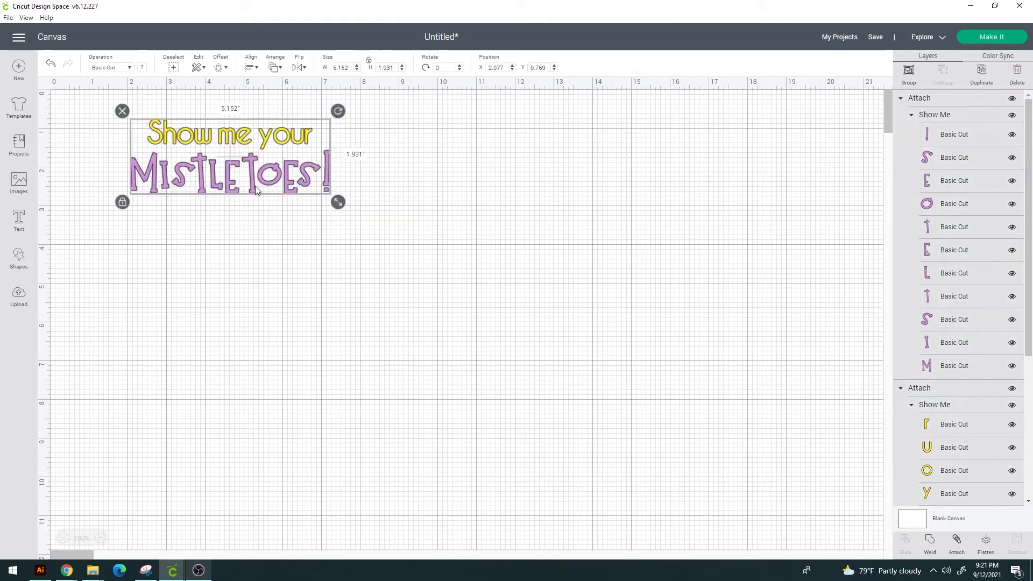
left_click(992, 37)
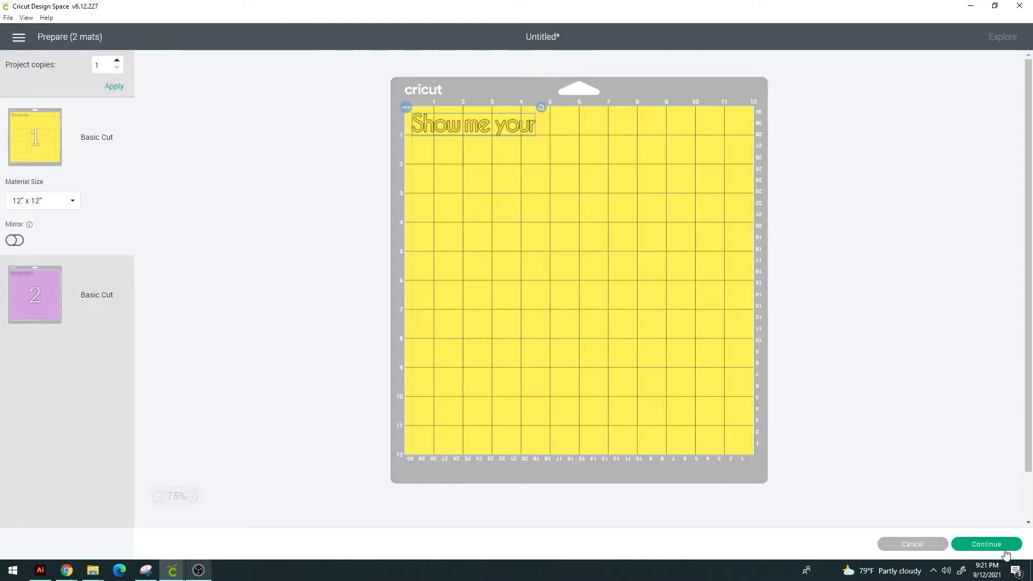
left_click(926, 543)
left_click(487, 228)
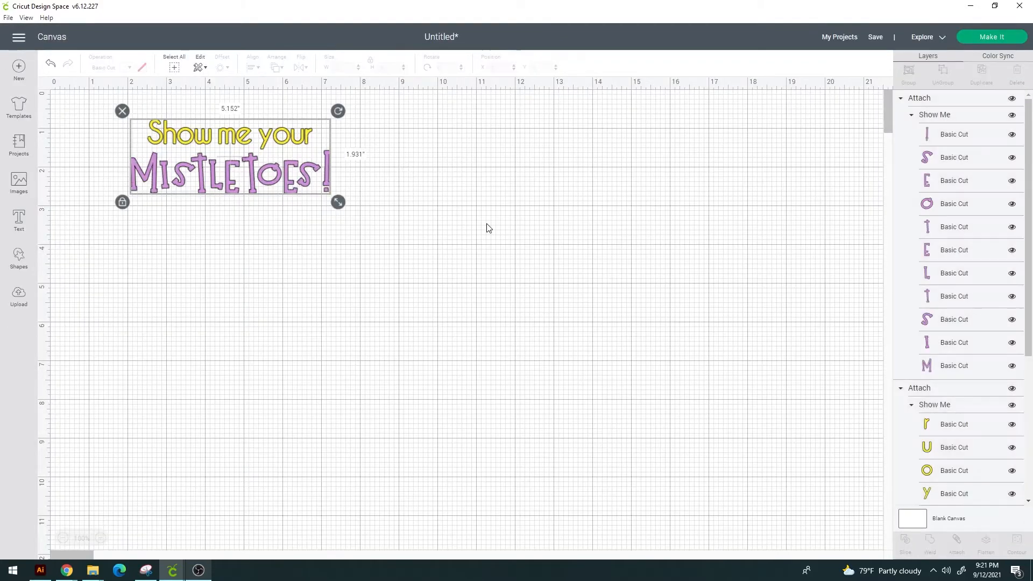